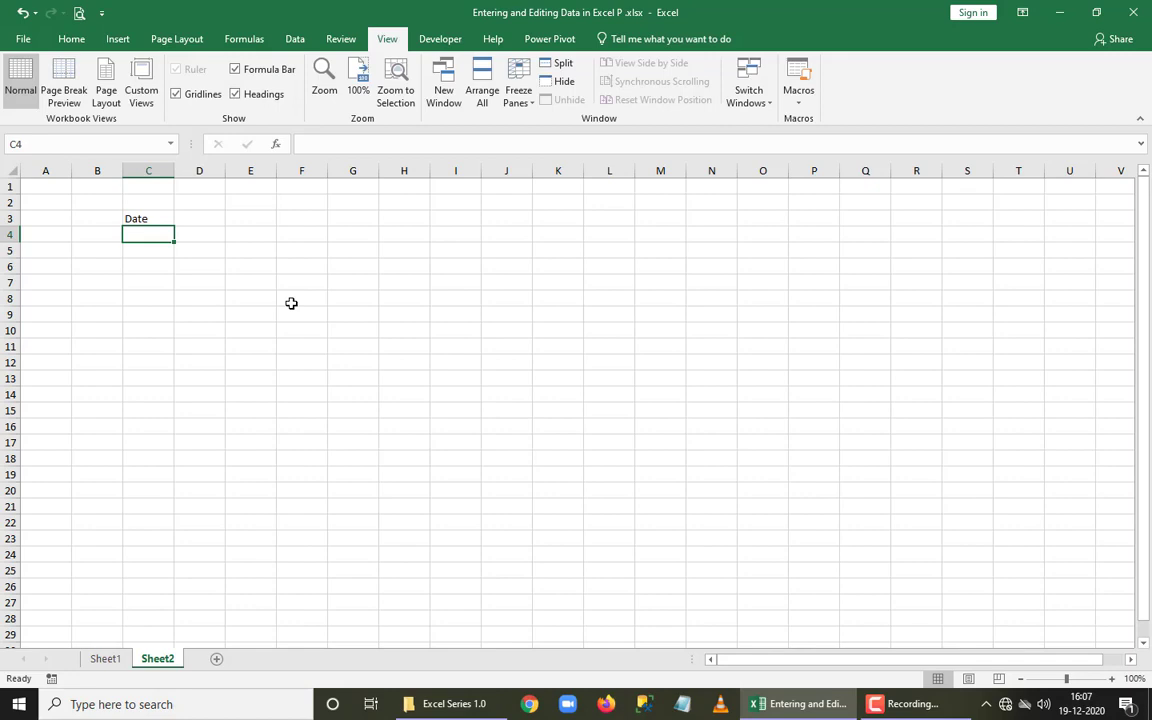
# - Enter the start date 1-1-2020 in cell C4, below the Date heading
pyautogui.write('2020')
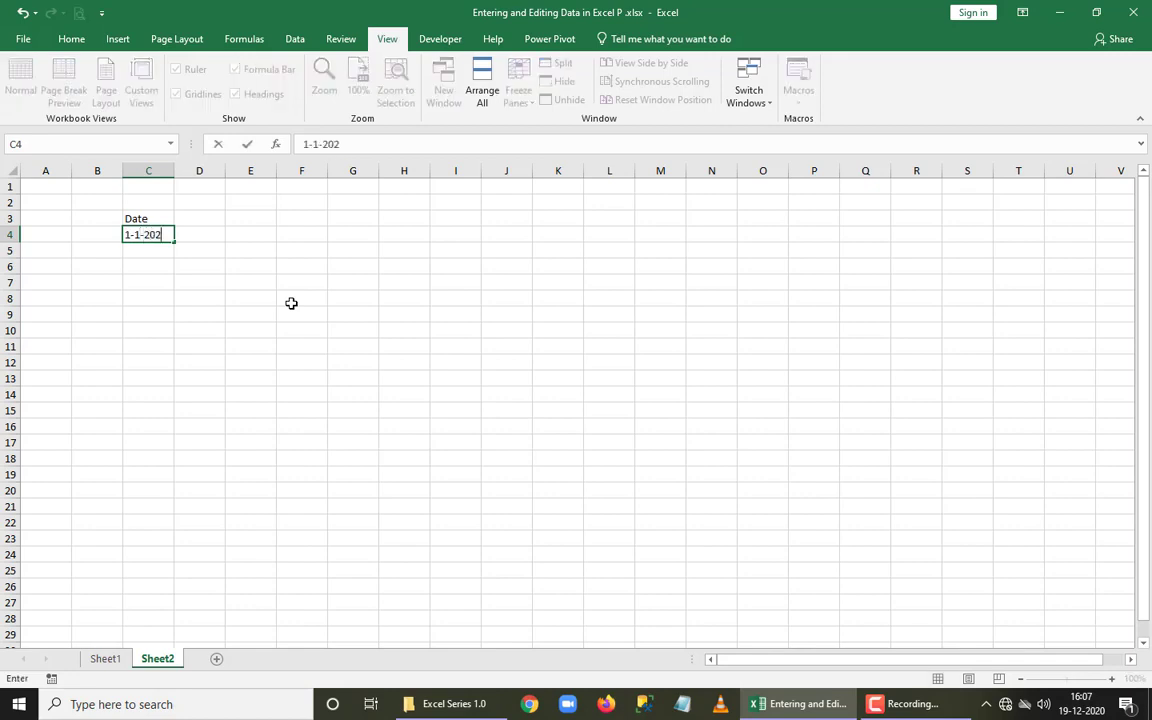
pyautogui.press('Return')
pyautogui.press('Up')
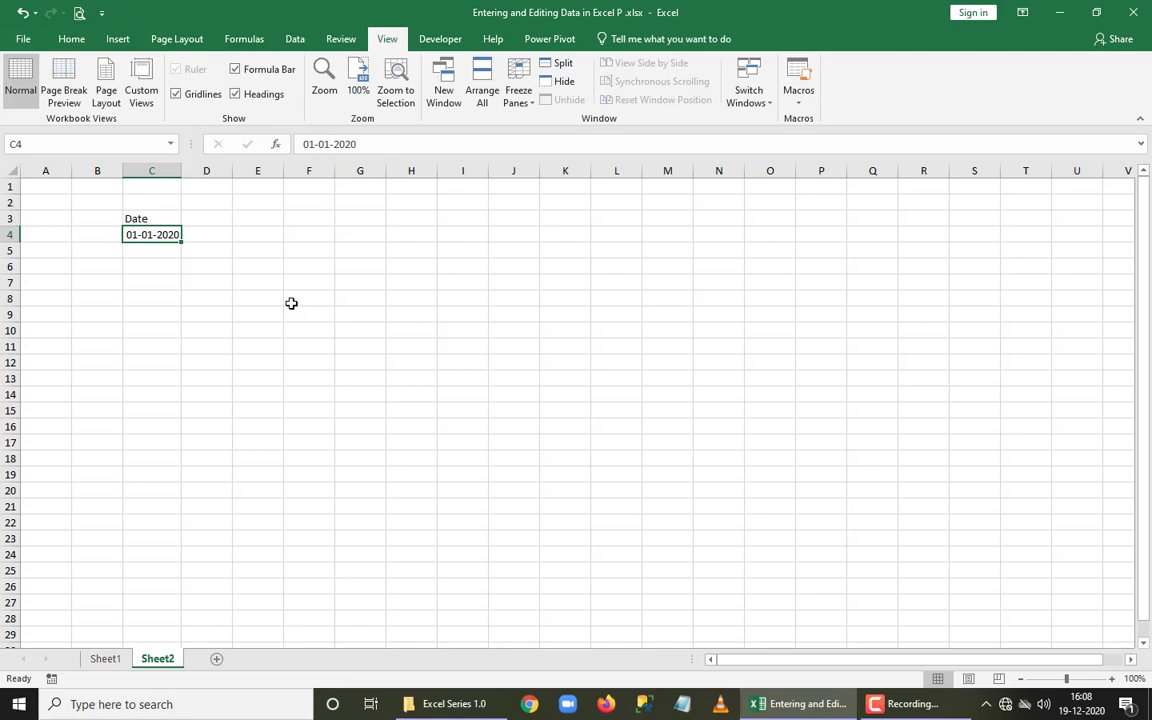
# - Fill a daily date series down column C from 01-01-2020 through 31-12-2020
pyautogui.hotkey('alt', 'e')
pyautogui.press('i')
pyautogui.press('s')
pyautogui.hotkey('alt', 'c')
pyautogui.press('Tab')
pyautogui.press('Tab')
pyautogui.press('Tab')
pyautogui.press('Tab')
pyautogui.write('31-01-2020')
pyautogui.press('Return')
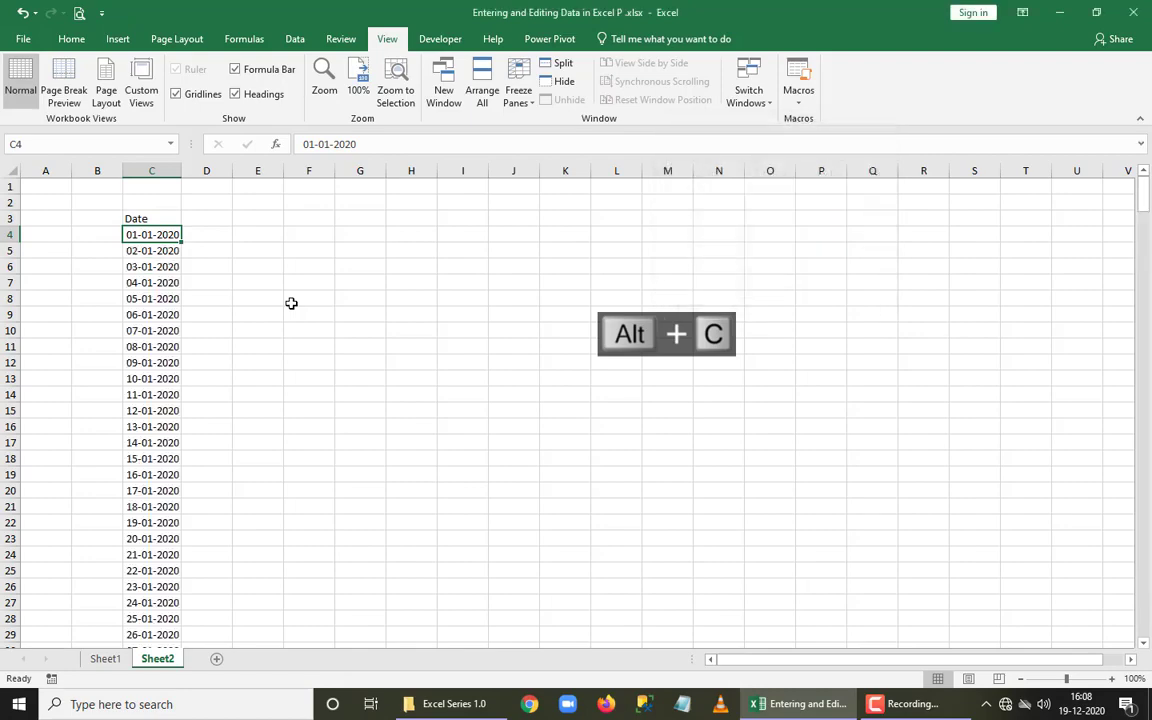
# - Add the date list C3:C369 to the Power Pivot data model as a table with headers
pyautogui.hotkey('ctrl', 'Down')
pyautogui.hotkey('ctrl', 'Up')
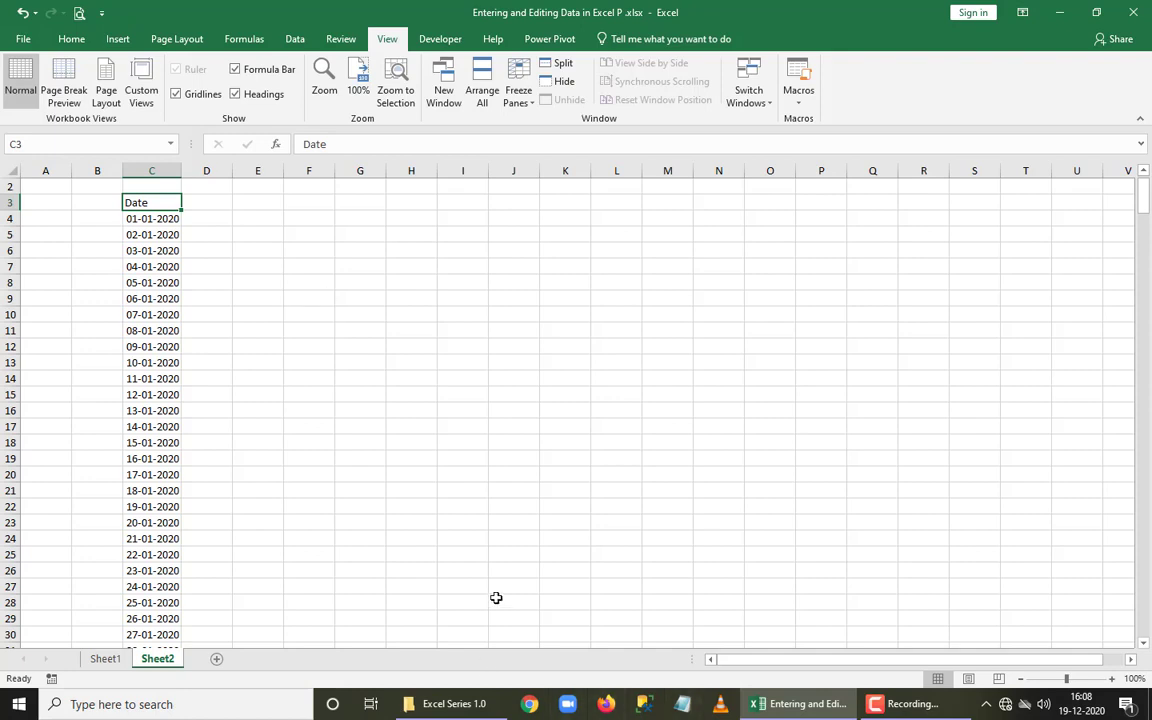
pyautogui.click(555, 42)
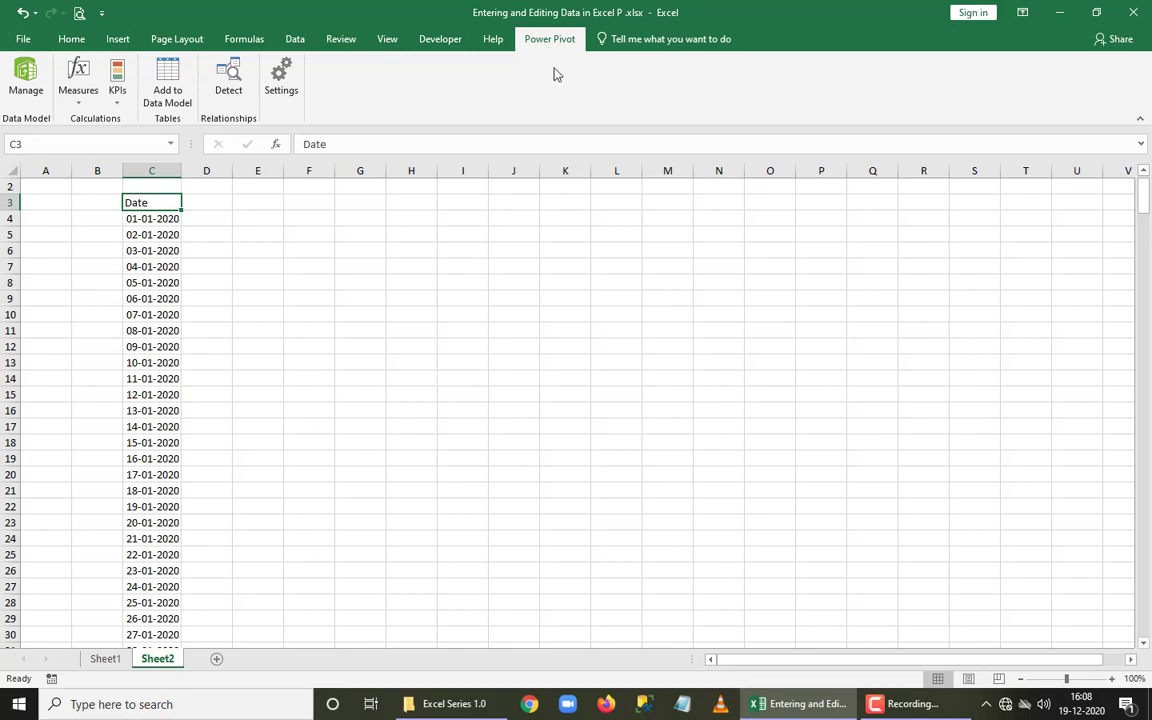
pyautogui.click(167, 92)
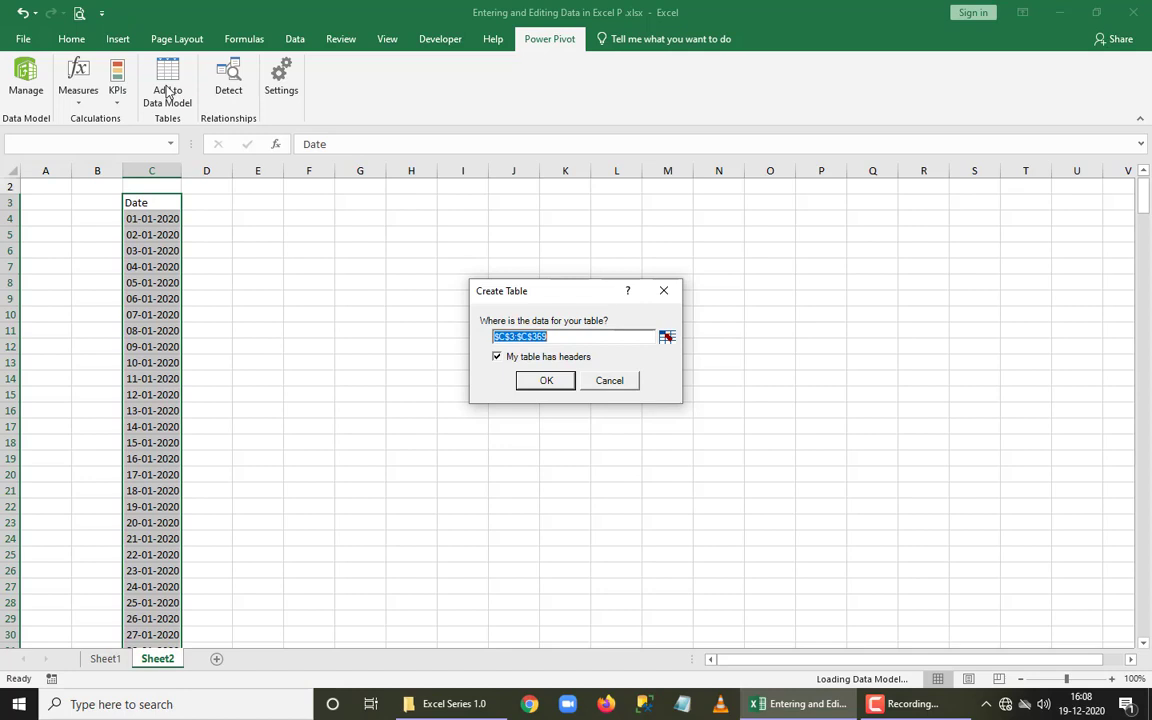
pyautogui.click(547, 384)
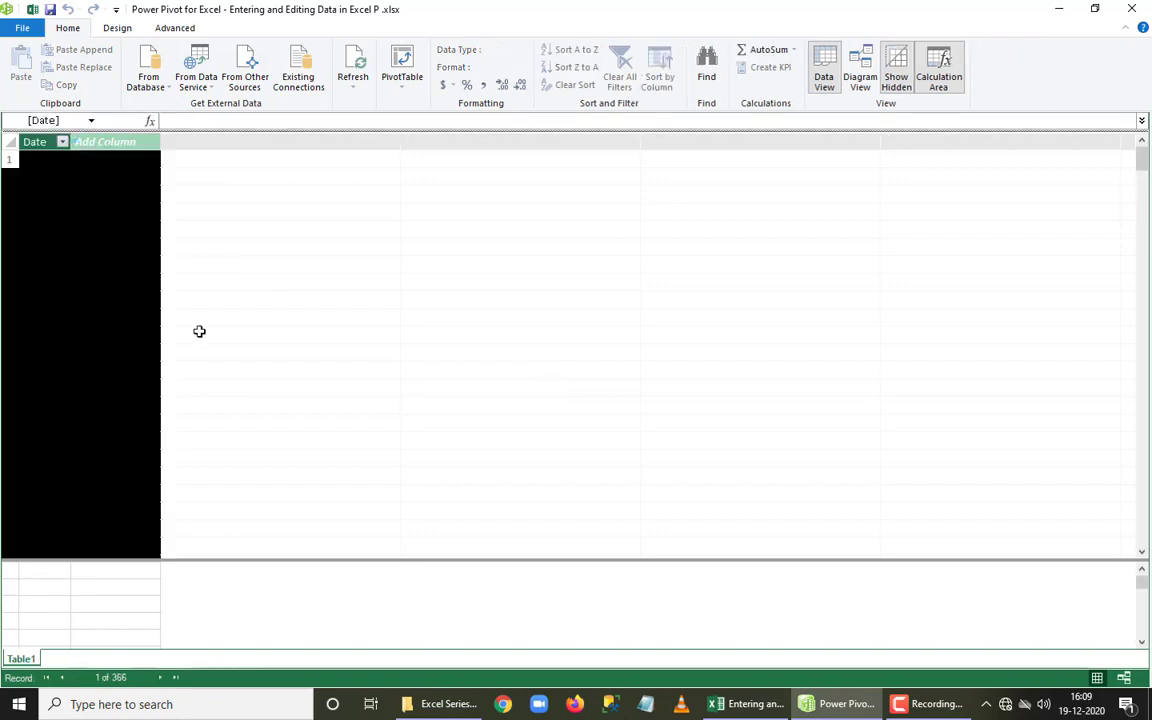
# - Format Table1's Date column as *14-03-2001 without the time, and widen it to fit the full dates
pyautogui.doubleClick(117, 142)
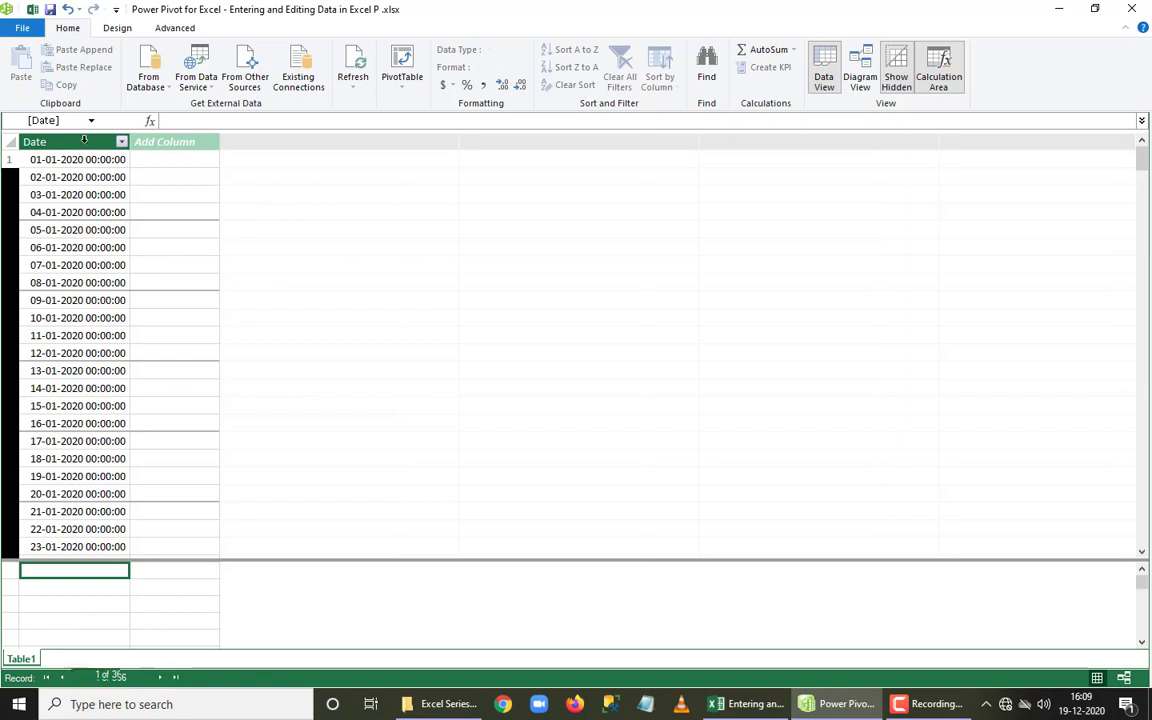
pyautogui.click(84, 141)
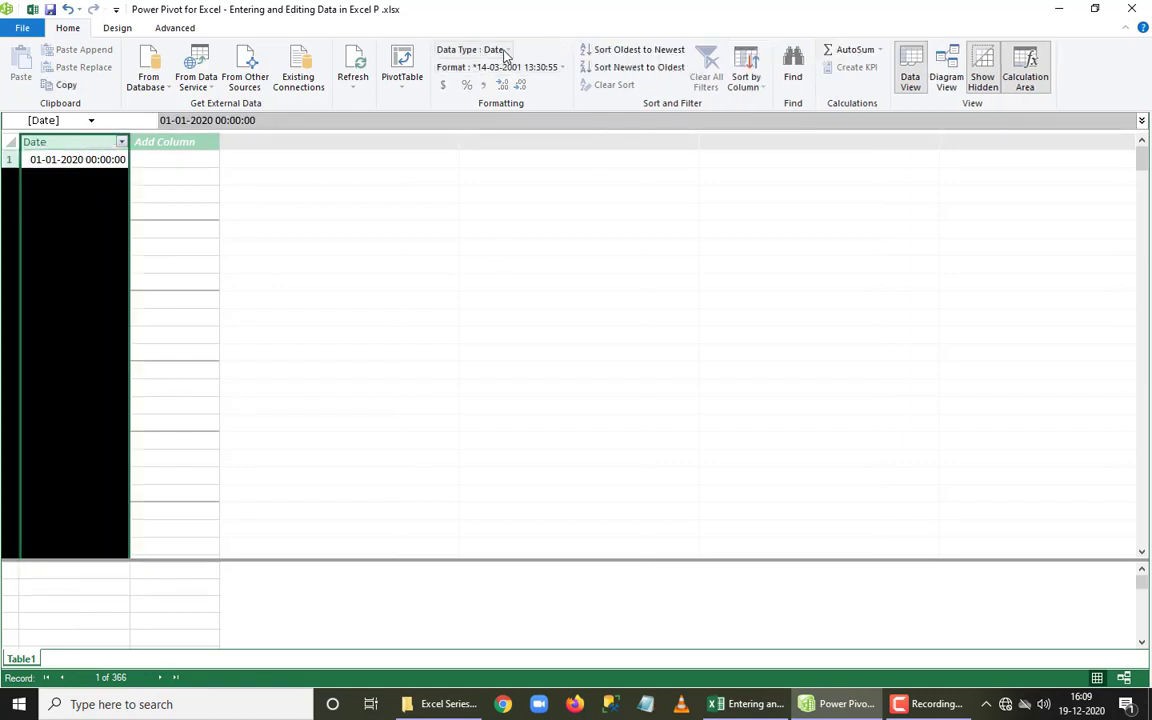
pyautogui.click(505, 55)
pyautogui.click(561, 104)
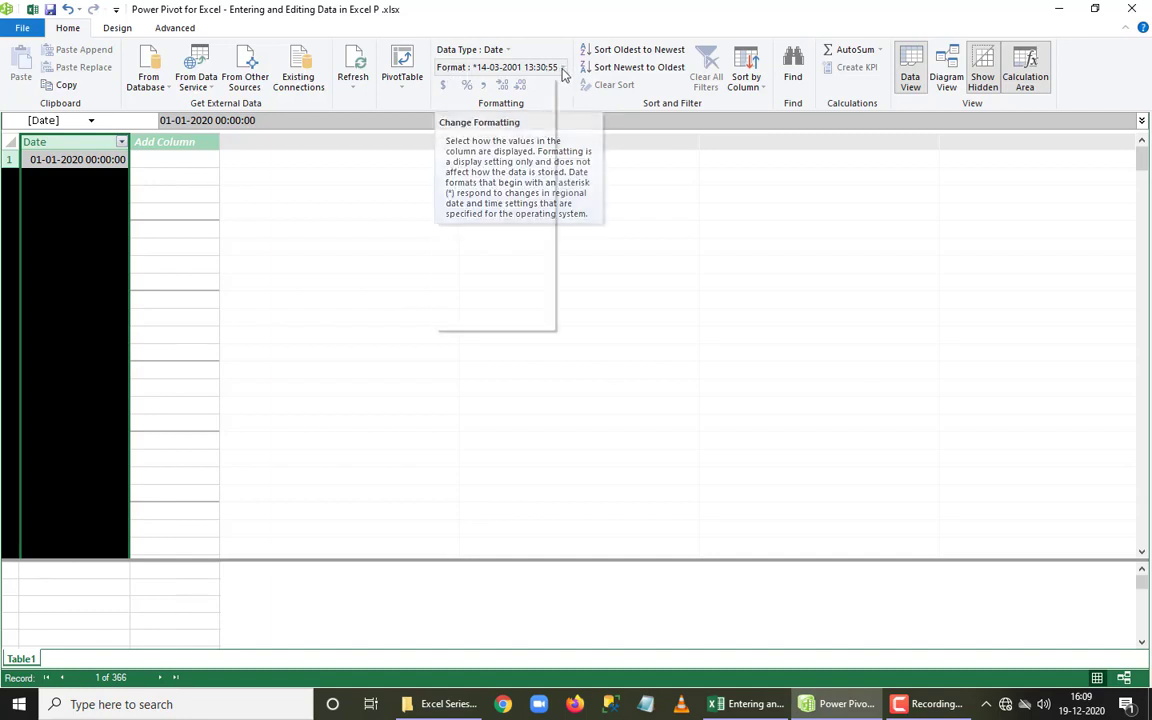
pyautogui.click(563, 68)
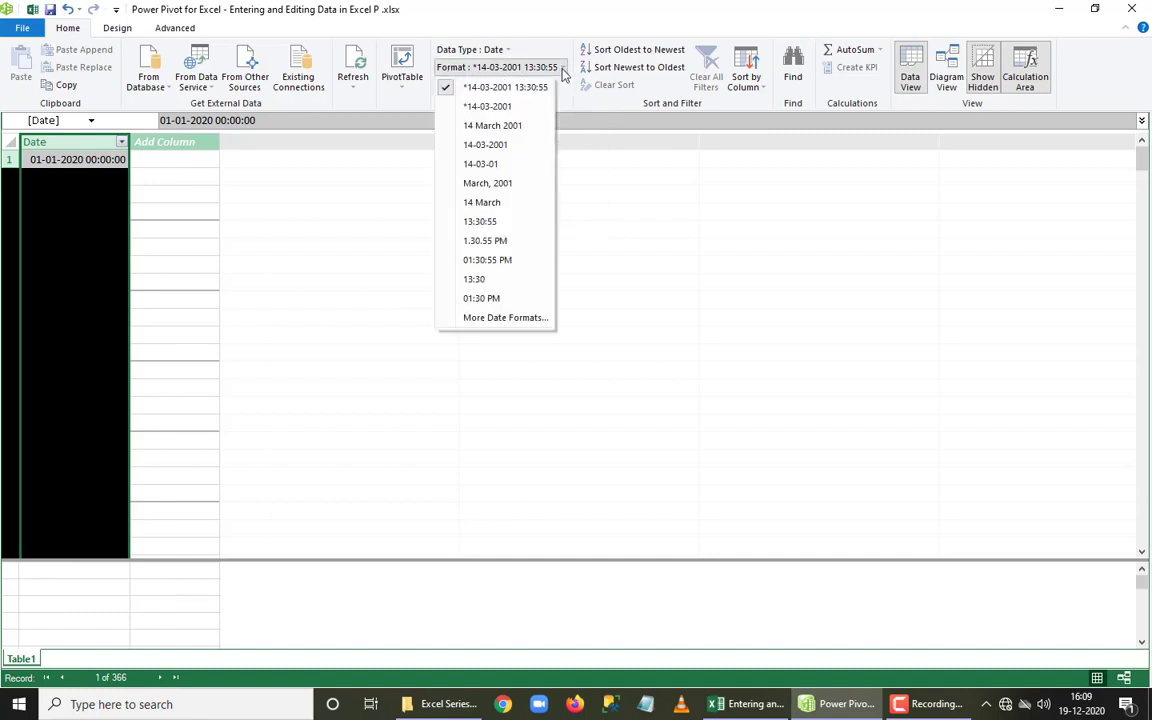
pyautogui.click(512, 106)
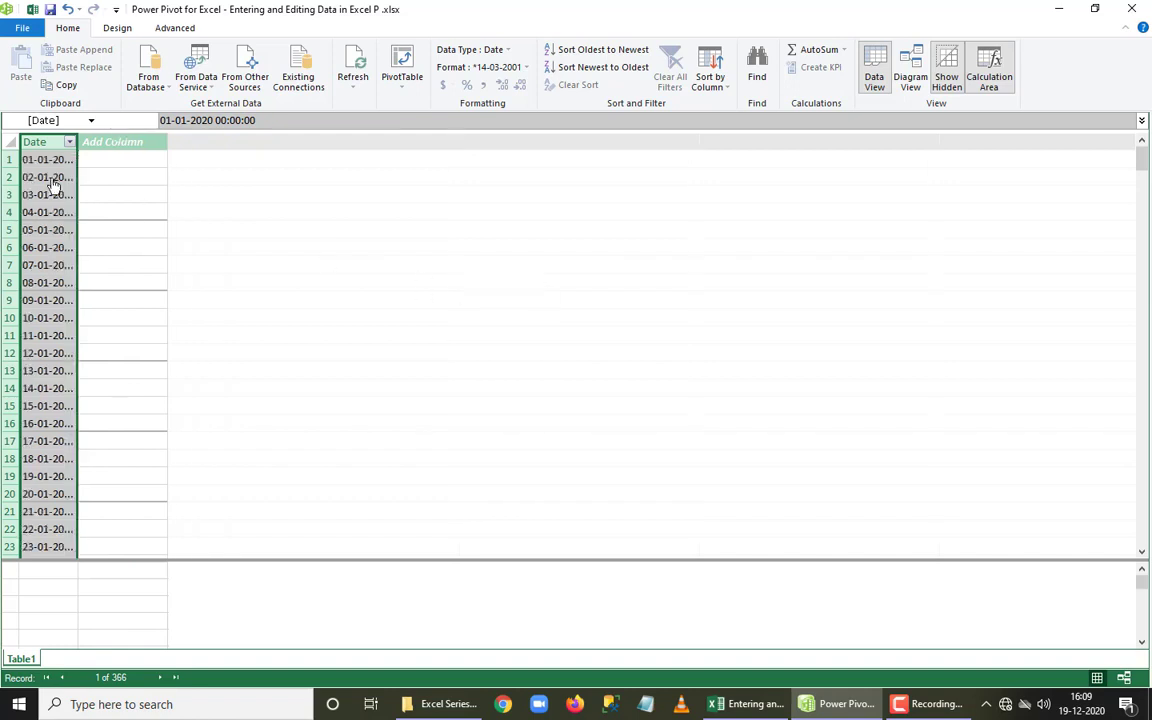
pyautogui.moveTo(77, 138); pyautogui.dragTo(92, 137)
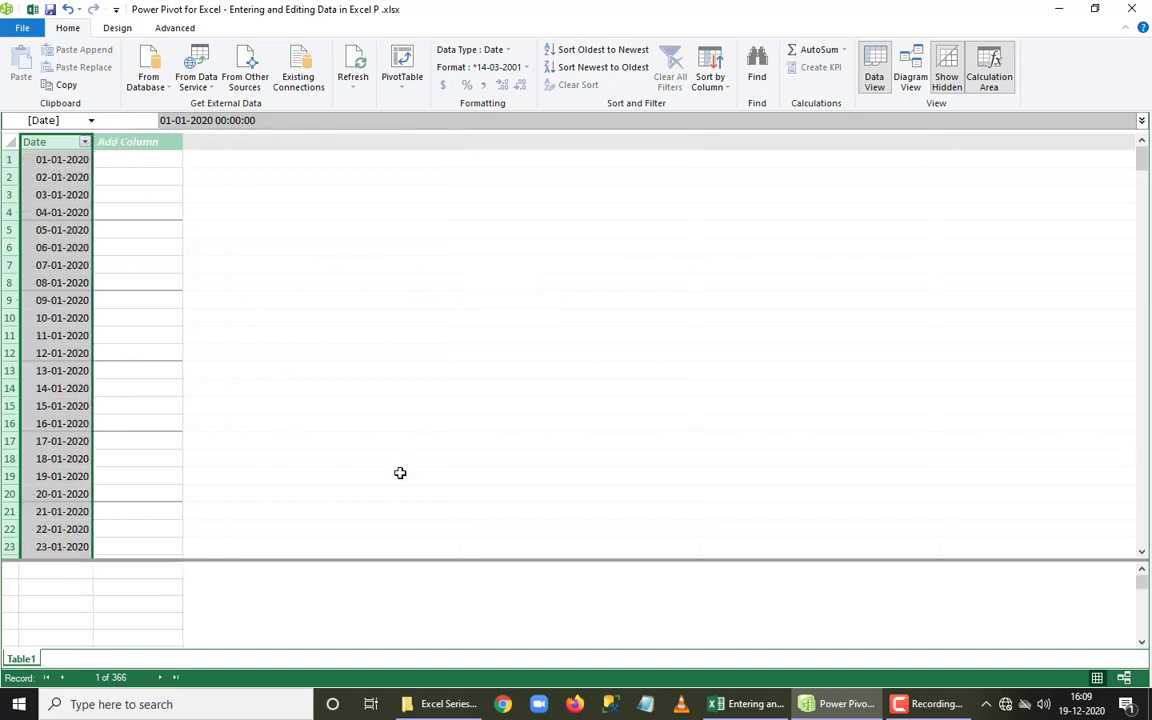
# - Create a new automatic date table in the Power Pivot data model
pyautogui.click(119, 30)
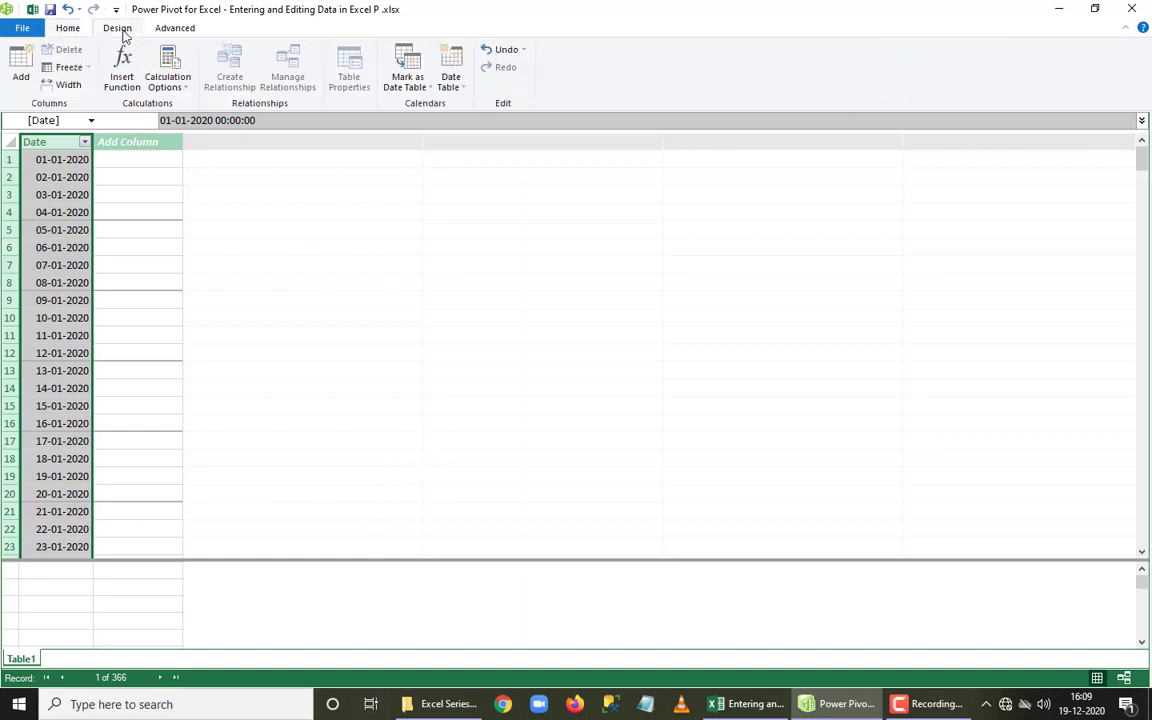
pyautogui.click(459, 88)
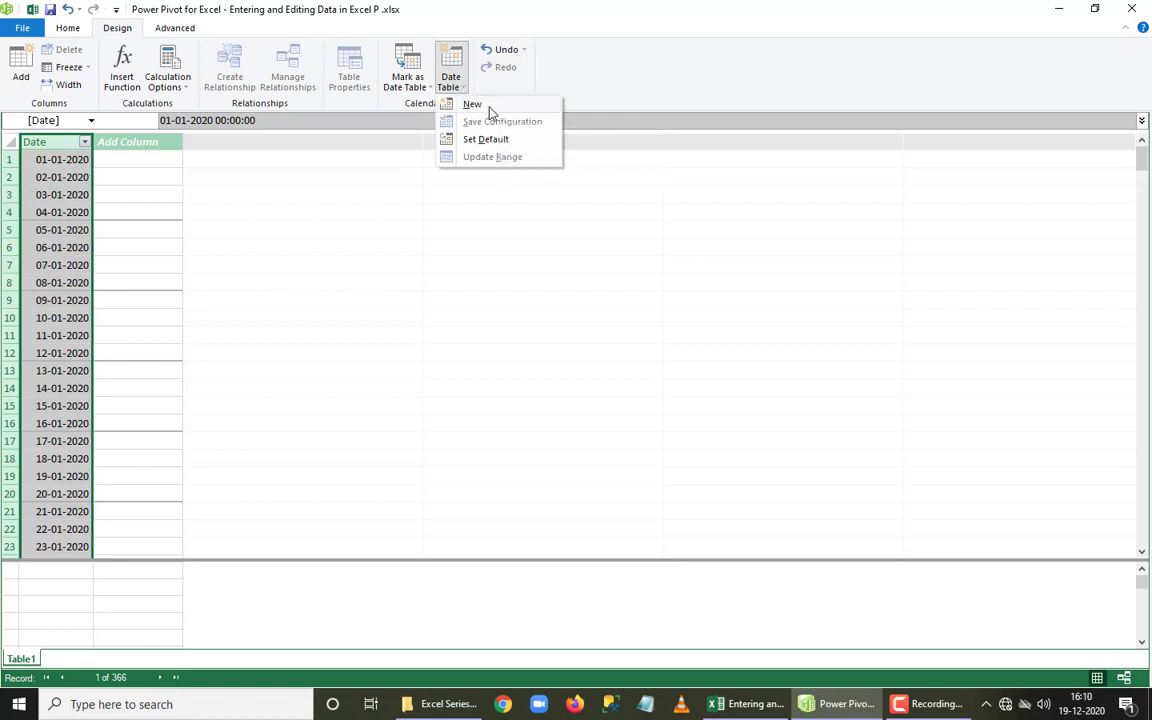
pyautogui.click(488, 105)
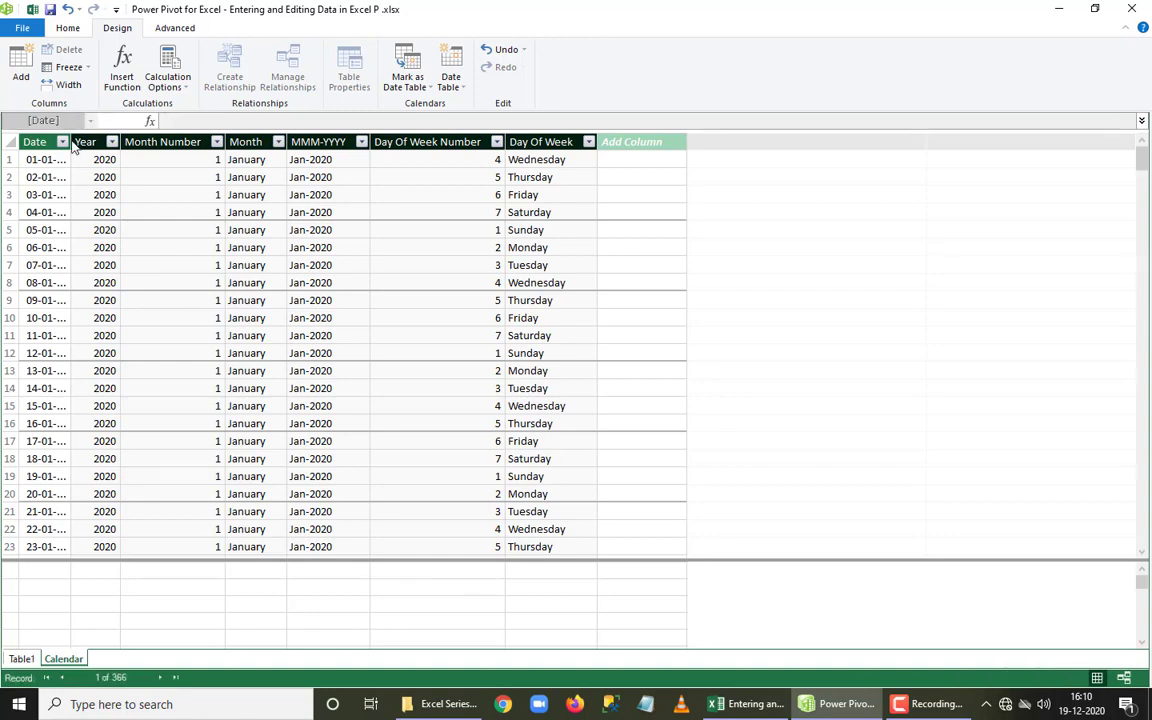
# - Widen the Calendar table's Date column and format it as *14-03-2001 without the time
pyautogui.moveTo(70, 142); pyautogui.dragTo(141, 142)
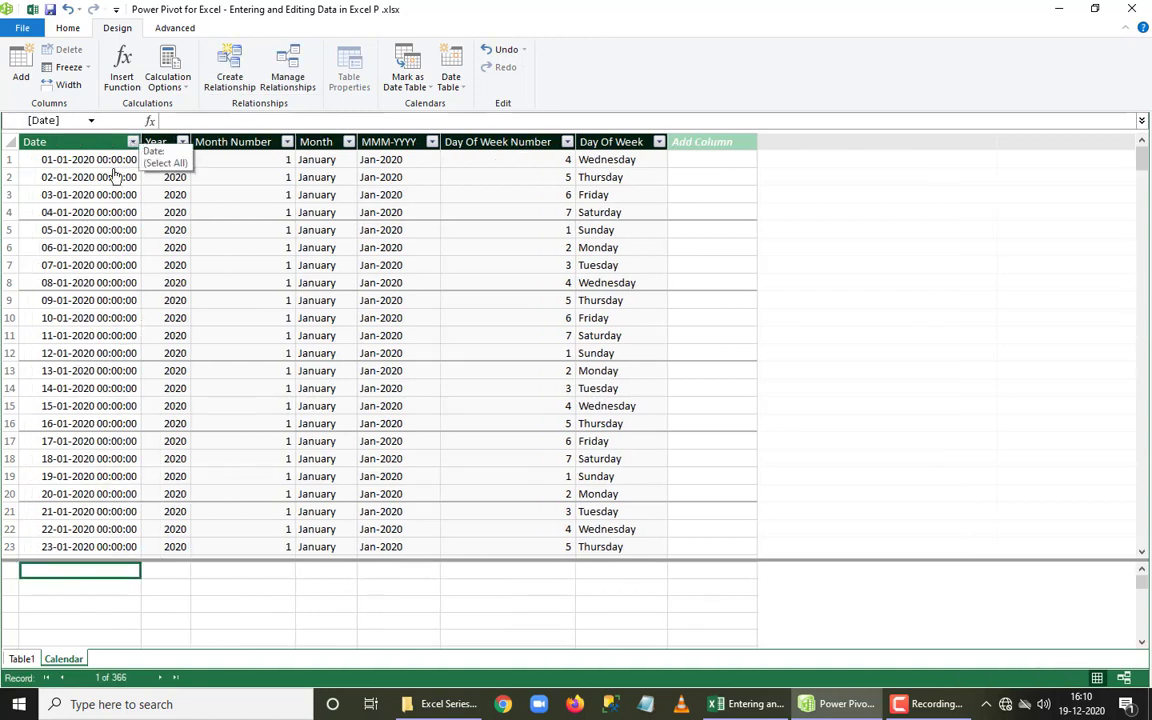
pyautogui.click(75, 143)
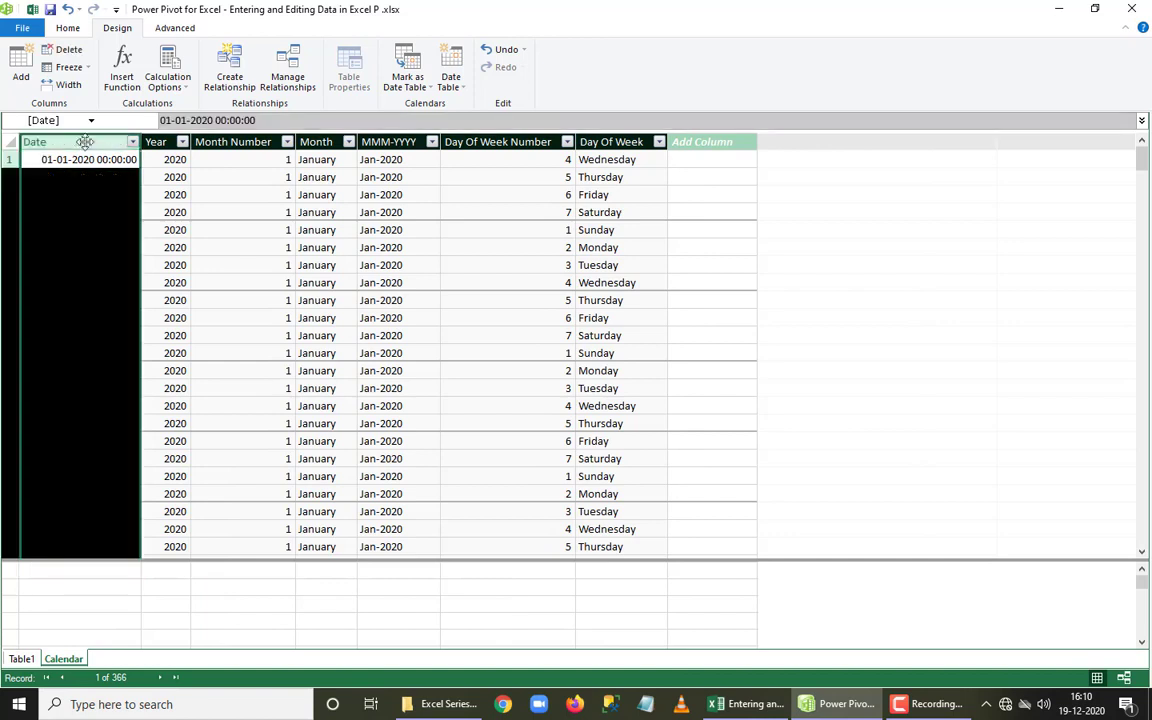
pyautogui.click(70, 28)
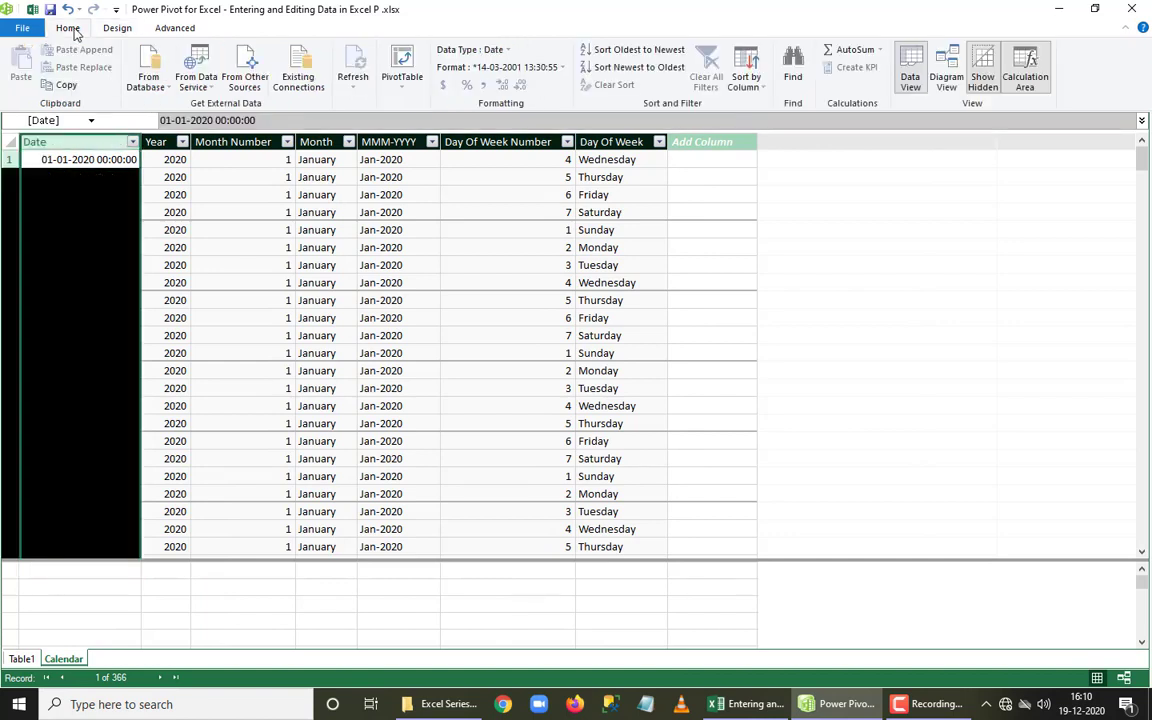
pyautogui.click(563, 68)
pyautogui.click(532, 103)
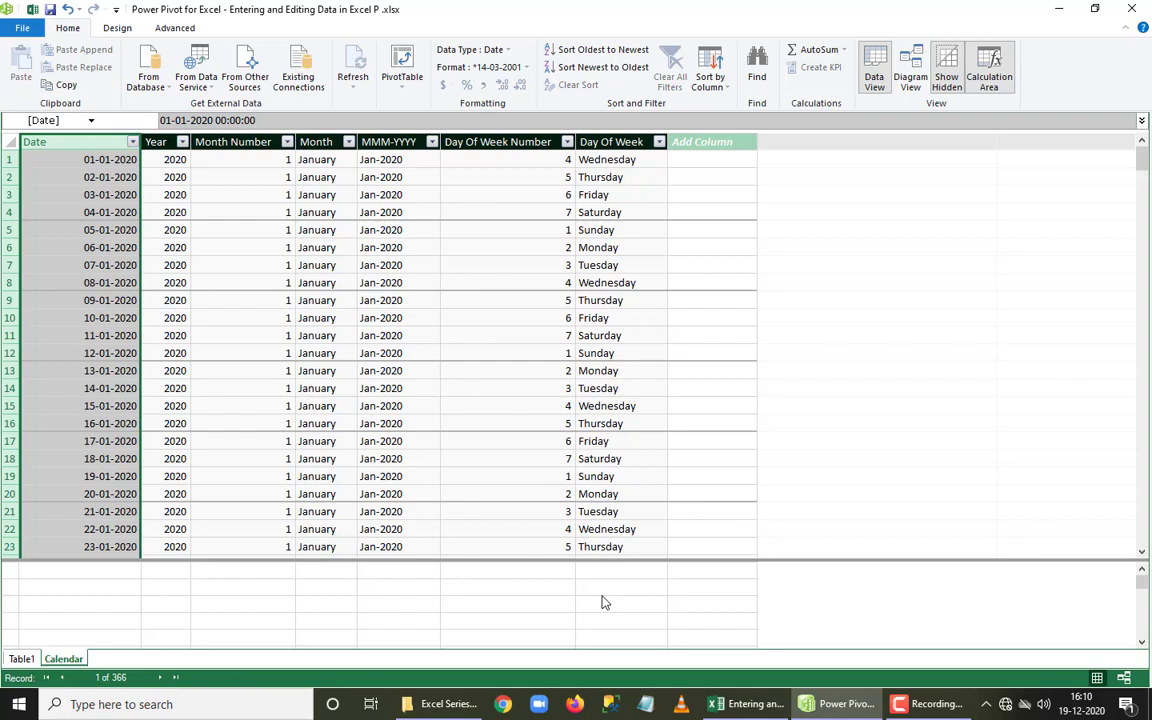
# - Examine the formulas behind the Calendar table's Year through Day Of Week columns, and compare the table with Table1
pyautogui.click(175, 163)
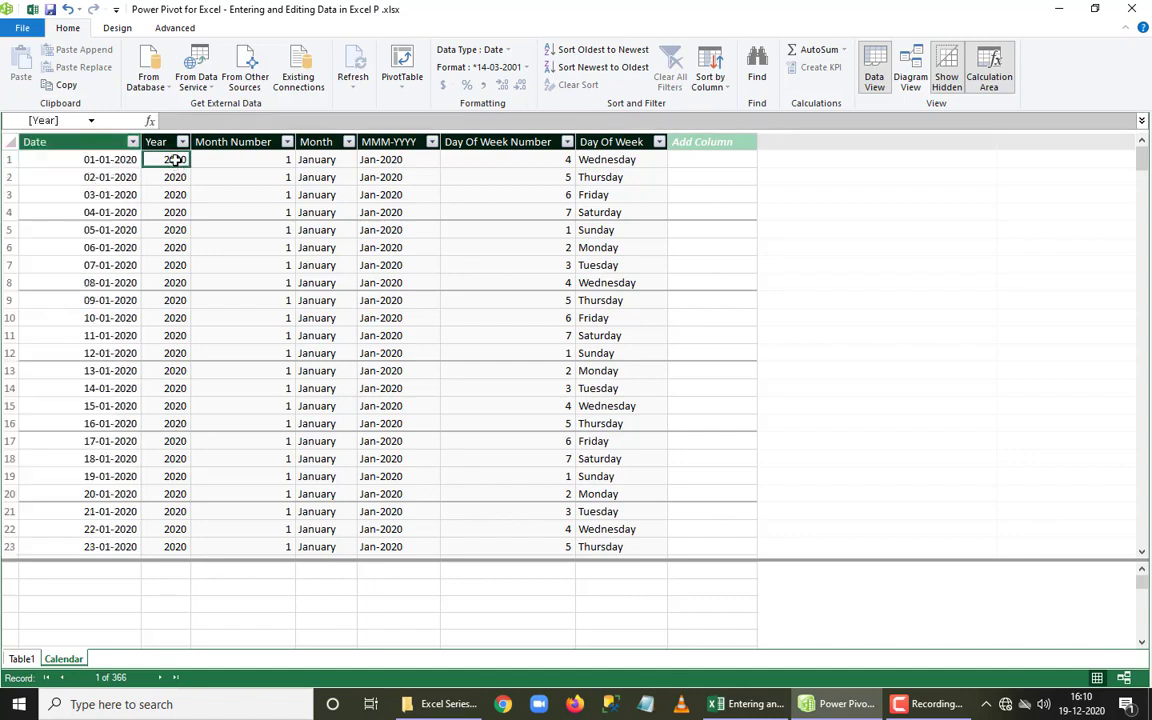
pyautogui.click(261, 162)
pyautogui.click(323, 160)
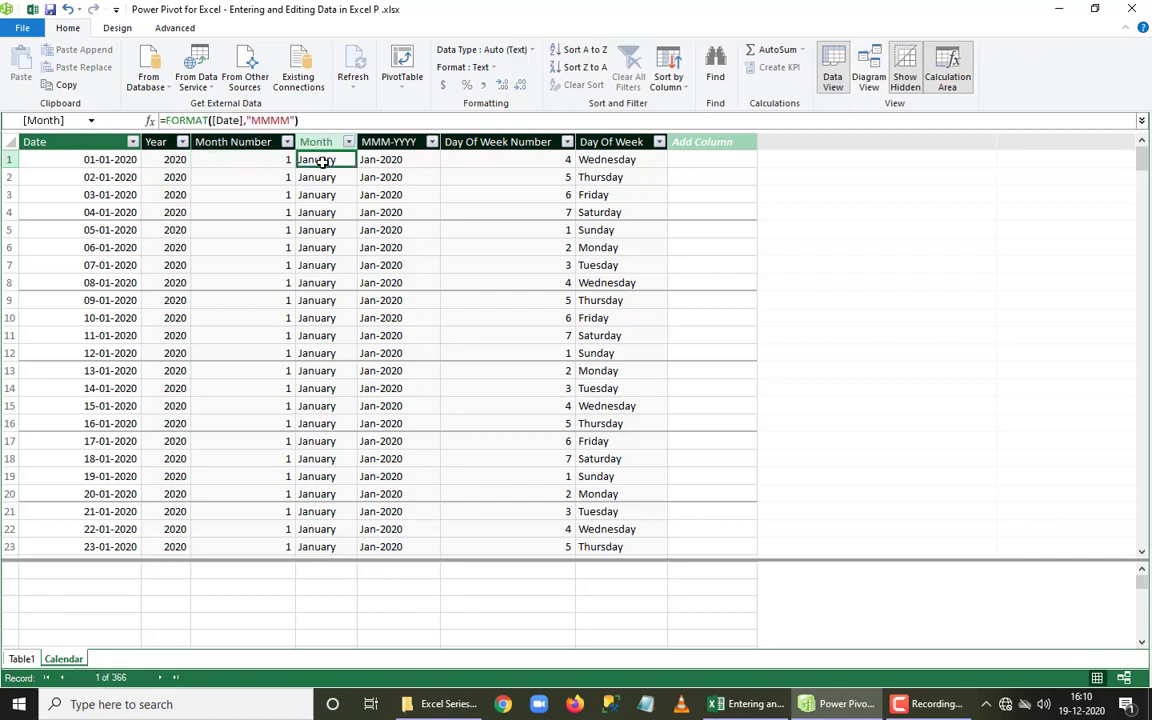
pyautogui.click(393, 162)
pyautogui.click(482, 160)
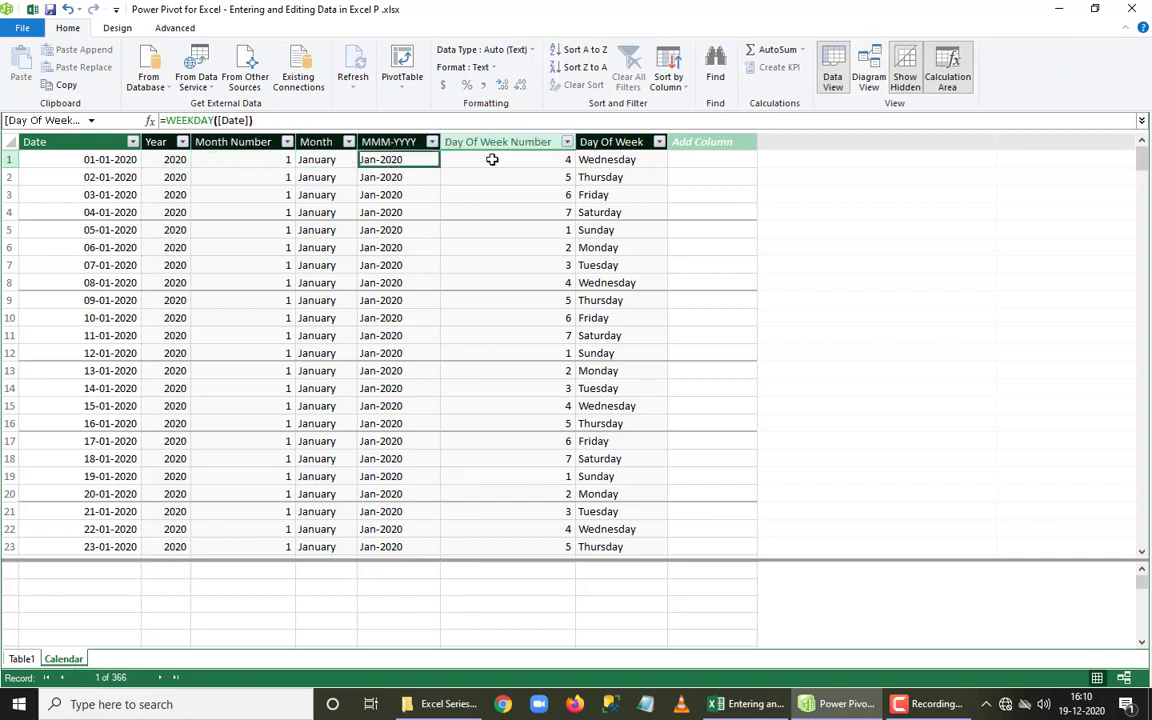
pyautogui.click(617, 160)
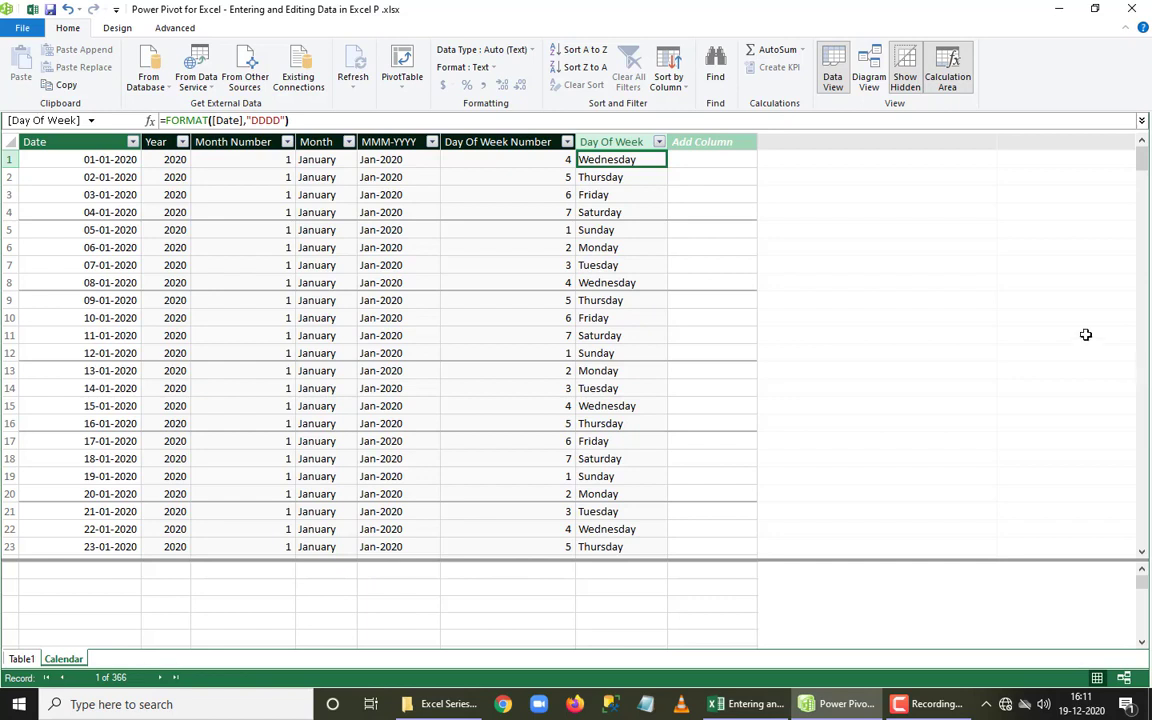
pyautogui.click(20, 660)
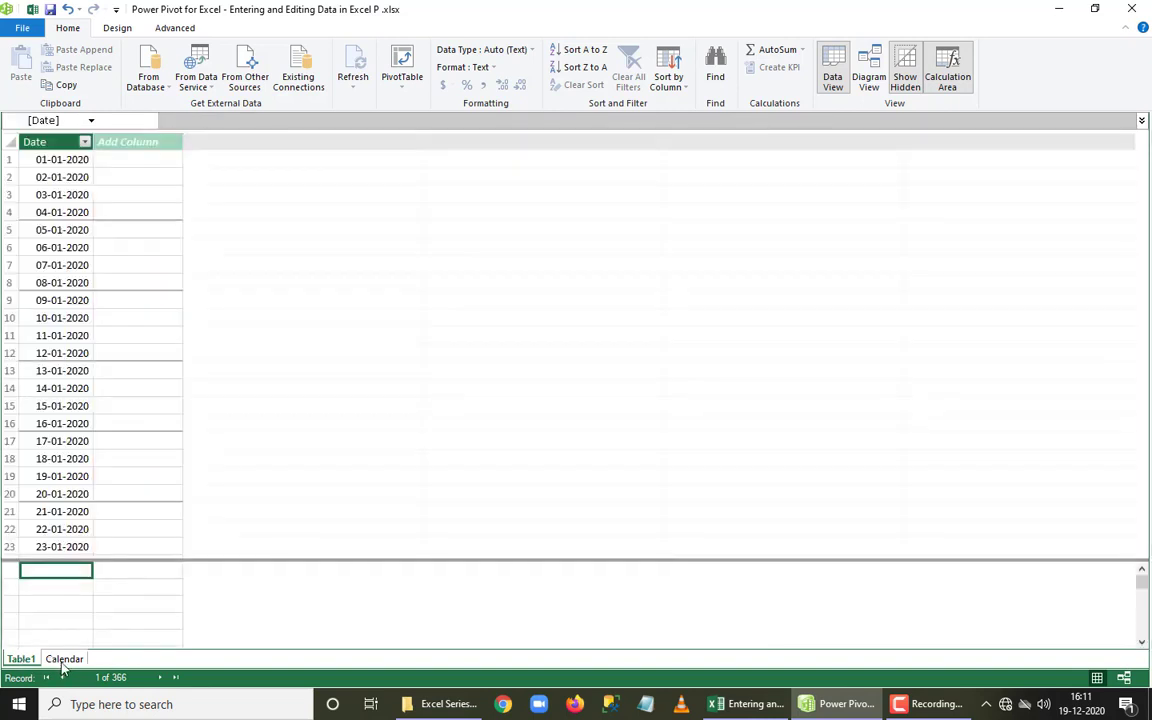
pyautogui.click(62, 665)
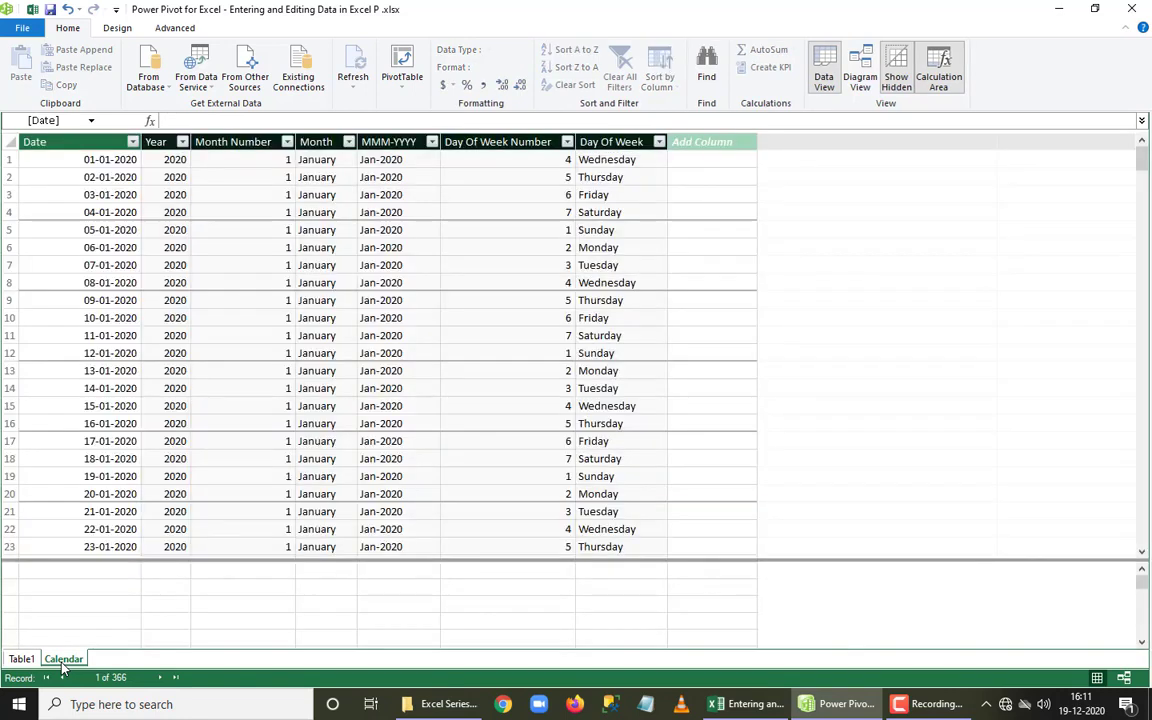
# - Close the Power Pivot window and return to Sheet1 of the Excel workbook
pyautogui.click(1133, 9)
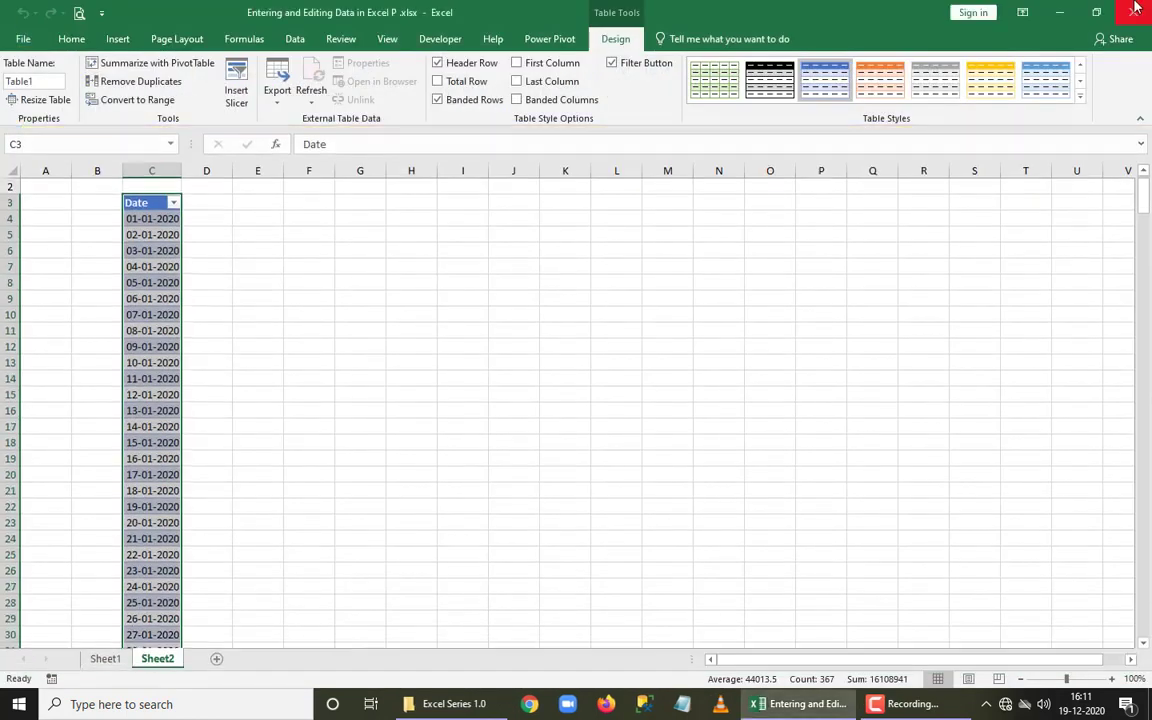
pyautogui.click(105, 659)
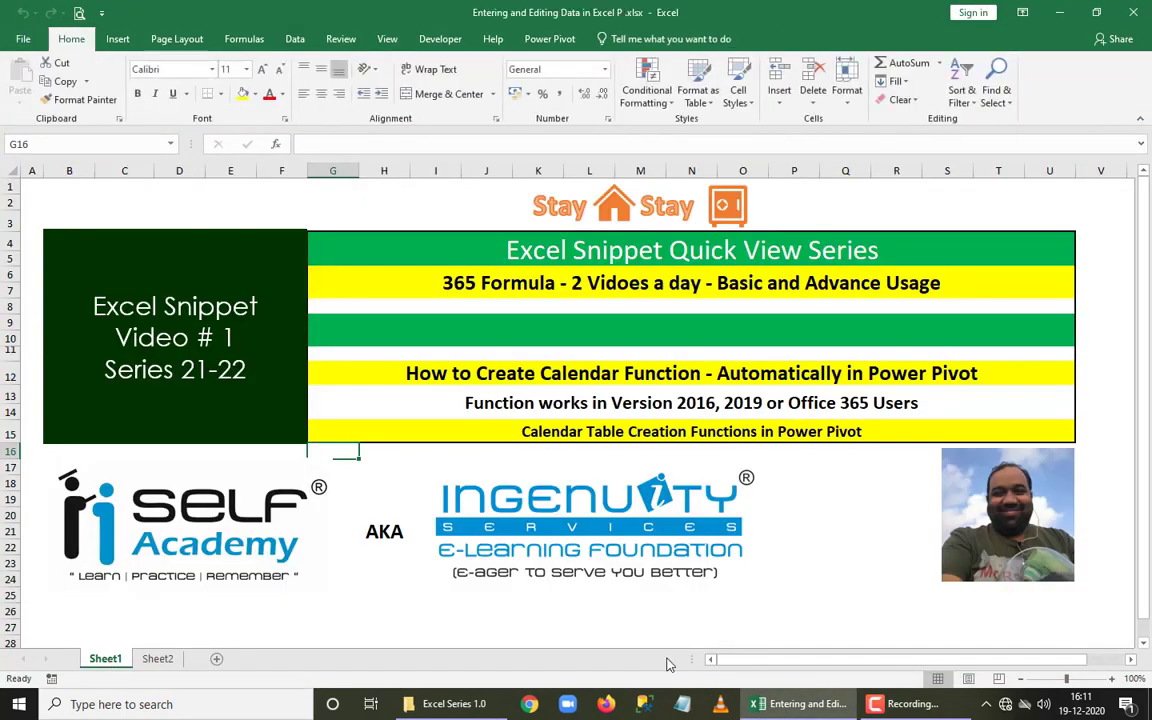